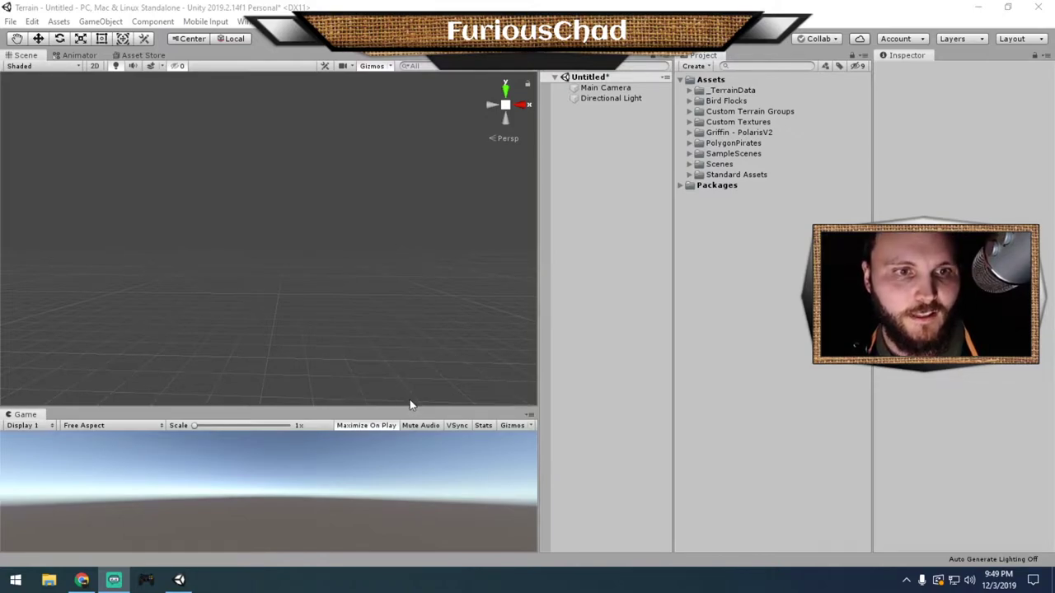
# Create a Terrain object in the scene and place its data asset in the _TerrainData folder under the name December3.
pyautogui.moveTo(411, 406); pyautogui.dragTo(423, 283)
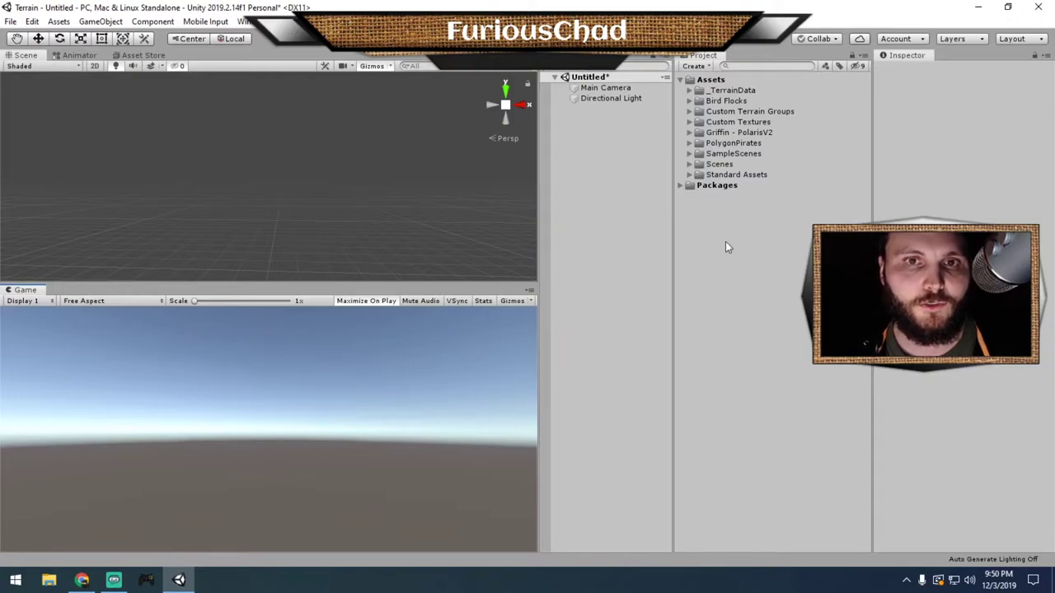
pyautogui.rightClick(633, 269)
pyautogui.moveTo(671, 409)
pyautogui.click(837, 437)
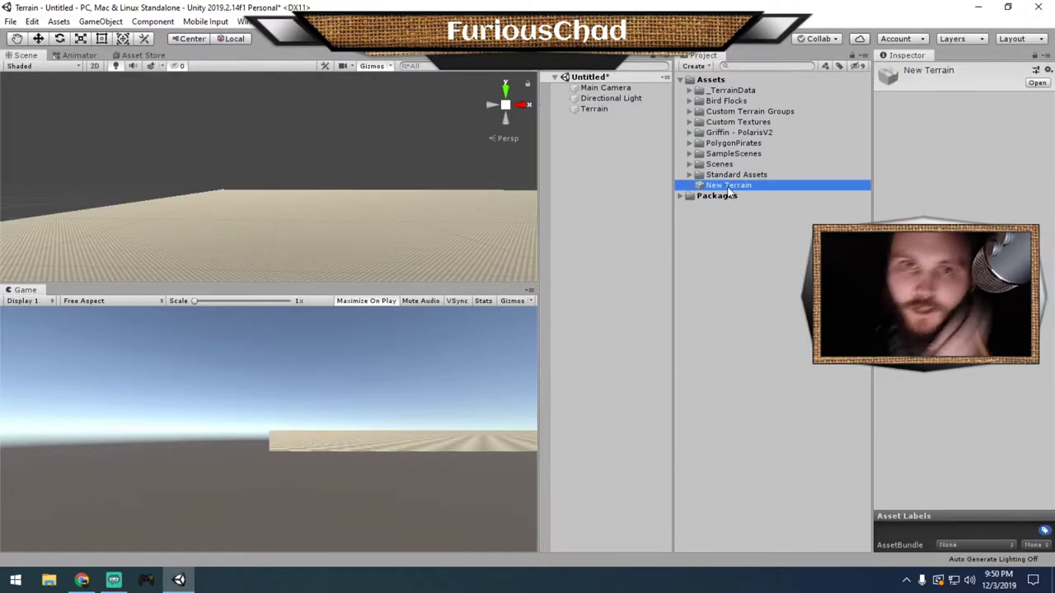
pyautogui.click(690, 91)
pyautogui.moveTo(727, 269); pyautogui.dragTo(729, 91)
# Set the terrain's width and length to 512 in its Mesh Resolution settings.
pyautogui.click(594, 108)
pyautogui.scroll(-4, 948, 330)
pyautogui.moveTo(289, 169); pyautogui.dragTo(294, 203, button='right')
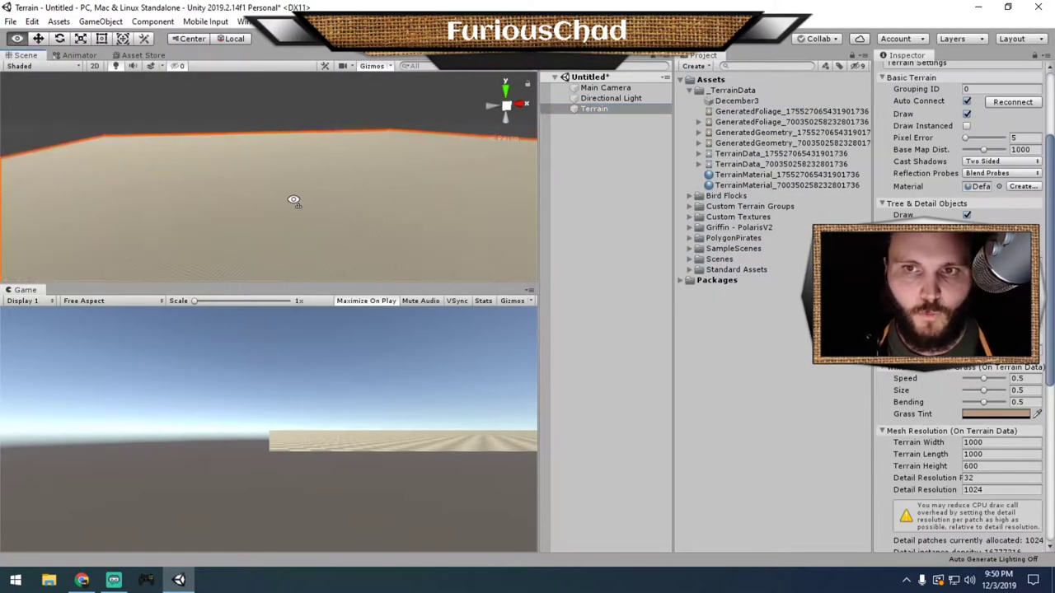
pyautogui.scroll(4, 947, 329)
pyautogui.scroll(-5, 960, 330)
pyautogui.click(1001, 323)
pyautogui.write('512')
pyautogui.press('Tab')
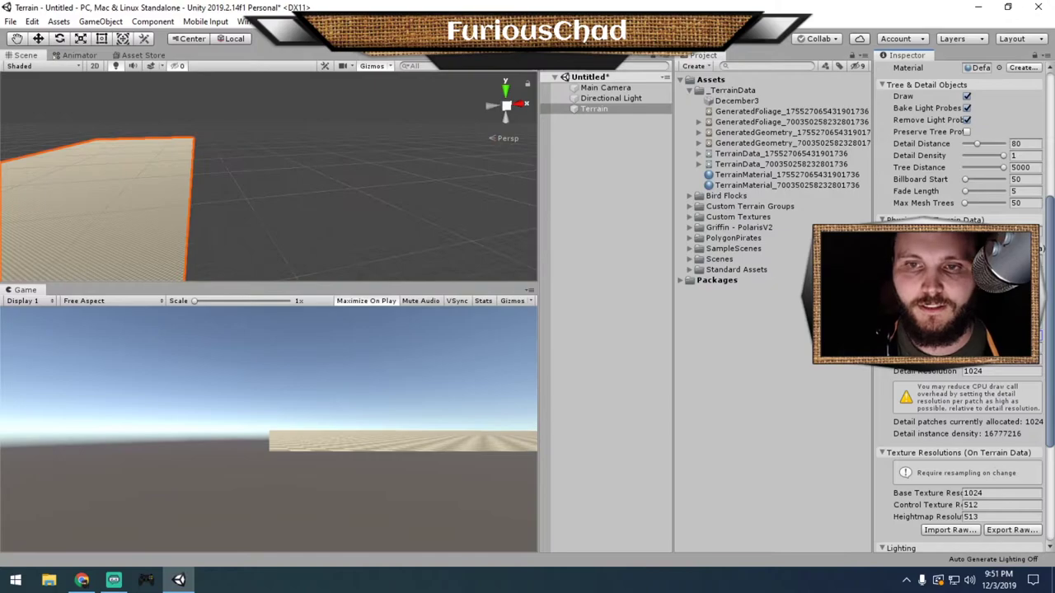
pyautogui.write('512')
pyautogui.press('Return')
pyautogui.scroll(-4, 960, 329)
pyautogui.scroll(9, 959, 330)
# Frame the terrain in the scene and set its paint tool to Paint Texture.
pyautogui.doubleClick(594, 109)
pyautogui.press('w')
pyautogui.moveTo(404, 148)
pyautogui.mouseDown(button='right')
pyautogui.moveTo(377, 125)
pyautogui.moveTo(322, 194)
pyautogui.moveTo(281, 157)
pyautogui.mouseUp(button='right')
pyautogui.click(940, 164)
pyautogui.click(966, 178)
pyautogui.click(916, 251)
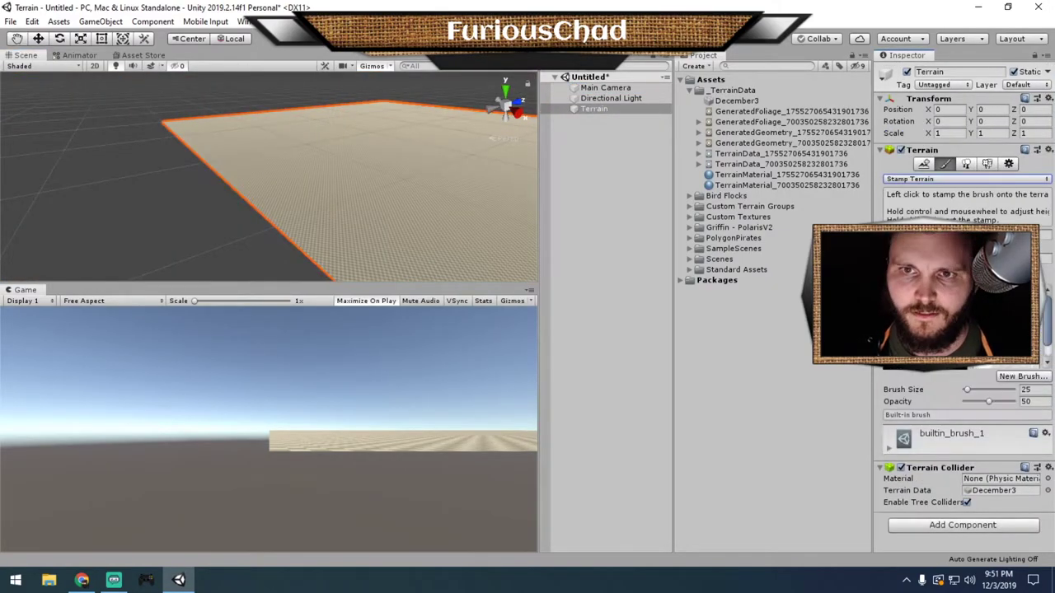
pyautogui.click(889, 447)
pyautogui.scroll(-1, 948, 437)
pyautogui.click(928, 205)
pyautogui.scroll(-4, 960, 206)
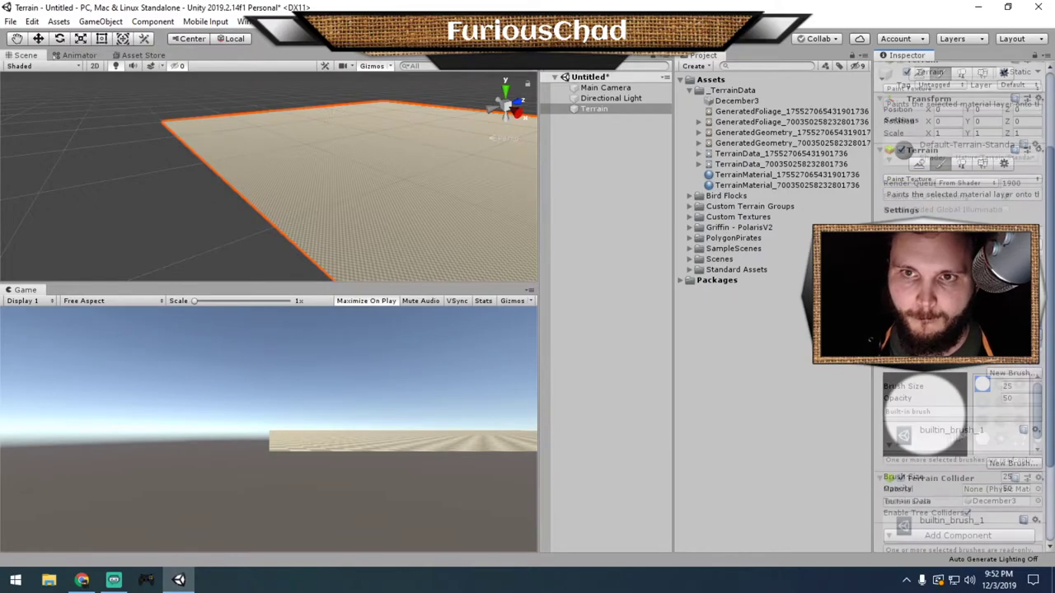
pyautogui.scroll(5, 960, 206)
# Create a new terrain layer from the plain green Grass texture, searching the textures for grass.
pyautogui.click(1003, 273)
pyautogui.click(1005, 288)
pyautogui.moveTo(159, 8); pyautogui.dragTo(708, 192)
pyautogui.click(708, 209)
pyautogui.write('grass')
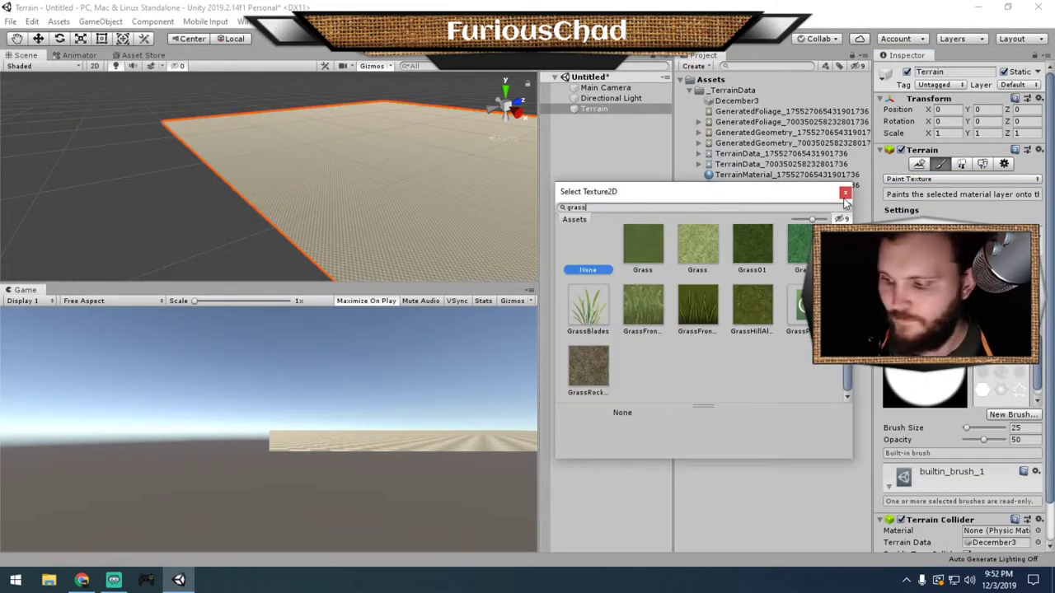
pyautogui.click(845, 194)
pyautogui.click(889, 132)
pyautogui.scroll(3, 931, 420)
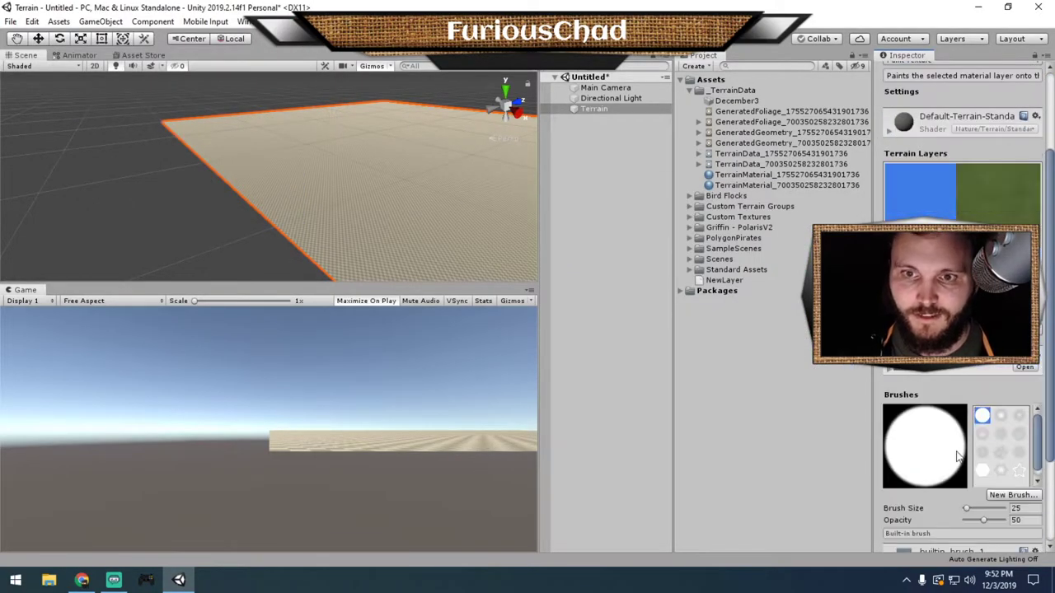
# Stamp a mountain onto the terrain with Stamp Terrain, using builtin_brush_8 at brush size 450.
pyautogui.scroll(-3, 931, 445)
pyautogui.moveTo(967, 390); pyautogui.dragTo(1004, 389)
pyautogui.moveTo(330, 165); pyautogui.dragTo(206, 130, button='right')
pyautogui.scroll(10, 960, 296)
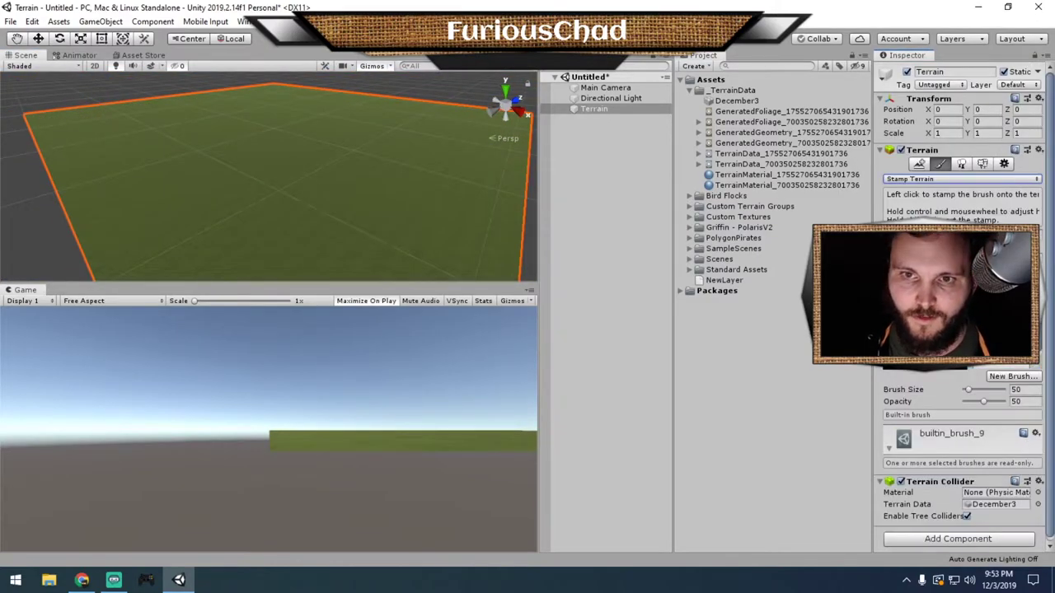
pyautogui.click(993, 333)
pyautogui.moveTo(968, 390); pyautogui.dragTo(992, 390)
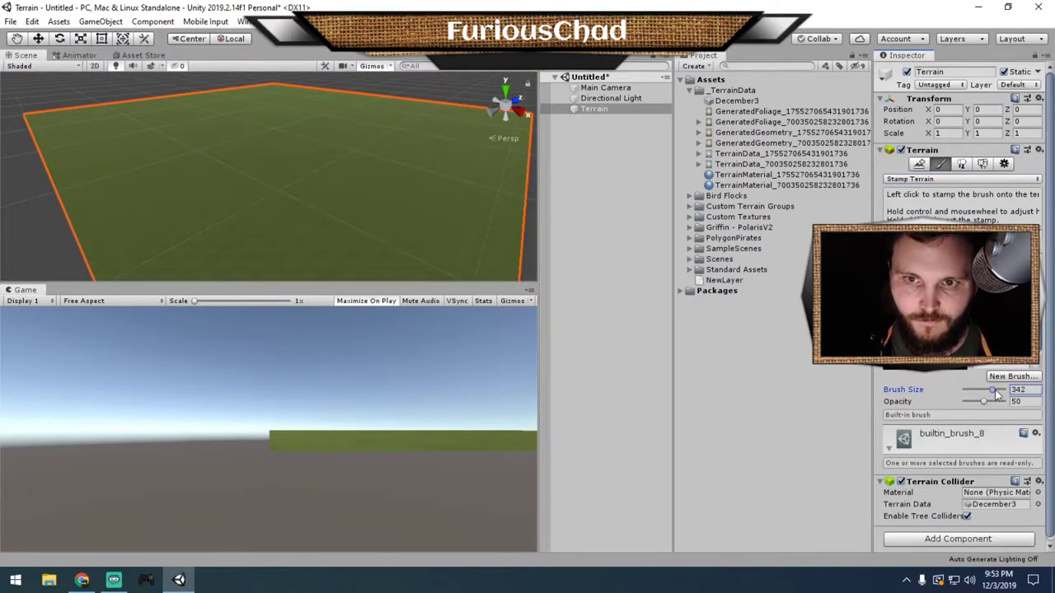
pyautogui.click(1020, 390)
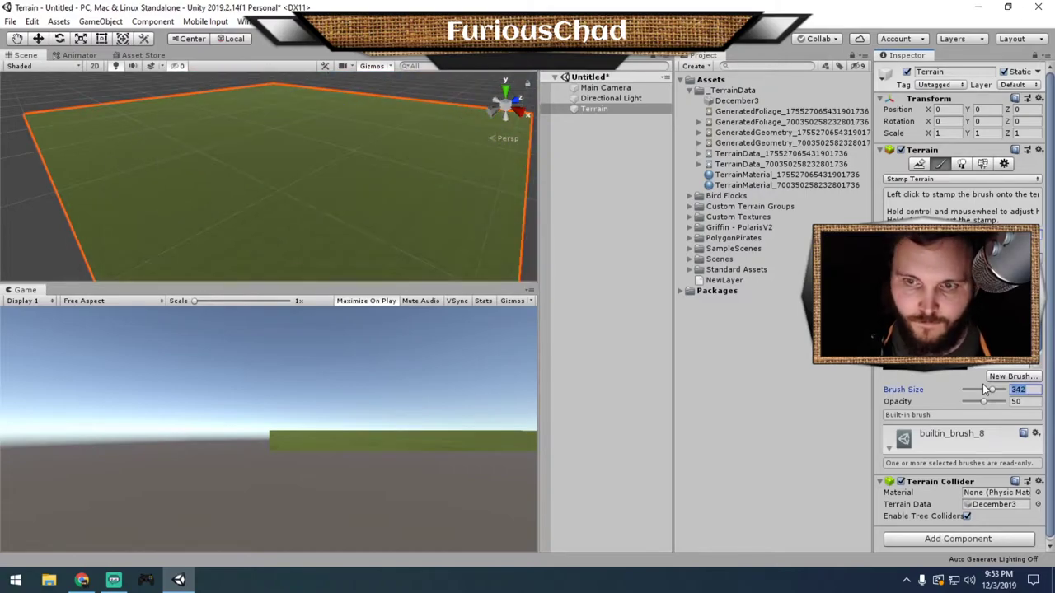
pyautogui.write('450')
pyautogui.click(495, 182)
pyautogui.moveTo(495, 187); pyautogui.dragTo(344, 198, button='right')
# Return the terrain to Paint Texture and add a second terrain layer with a brown rock texture.
pyautogui.click(605, 206)
pyautogui.click(594, 108)
pyautogui.click(961, 179)
pyautogui.click(929, 206)
pyautogui.click(994, 449)
pyautogui.click(984, 463)
pyautogui.scroll(-5, 683, 263)
pyautogui.doubleClick(698, 313)
pyautogui.click(937, 466)
pyautogui.scroll(-10, 956, 478)
pyautogui.click(916, 478)
pyautogui.scroll(10, 956, 478)
pyautogui.click(889, 497)
pyautogui.scroll(-8, 956, 477)
# Paint the brown rock layer over the mountain's slopes from all sides.
pyautogui.click(1002, 350)
pyautogui.moveTo(330, 157)
pyautogui.mouseDown()
pyautogui.moveTo(242, 141)
pyautogui.moveTo(157, 247)
pyautogui.mouseUp()
pyautogui.moveTo(157, 247)
pyautogui.mouseDown(button='right')
pyautogui.moveTo(401, 245)
pyautogui.moveTo(329, 222)
pyautogui.mouseUp(button='right')
pyautogui.moveTo(330, 222); pyautogui.dragTo(370, 207)
pyautogui.moveTo(370, 207); pyautogui.dragTo(330, 198, button='right')
pyautogui.moveTo(329, 198)
pyautogui.mouseDown()
pyautogui.moveTo(225, 219)
pyautogui.moveTo(289, 111)
pyautogui.moveTo(412, 140)
pyautogui.mouseUp()
pyautogui.moveTo(412, 140)
pyautogui.mouseDown(button='right')
pyautogui.moveTo(370, 139)
pyautogui.moveTo(252, 195)
pyautogui.mouseUp(button='right')
pyautogui.moveTo(252, 196); pyautogui.dragTo(329, 149)
pyautogui.moveTo(329, 148)
pyautogui.mouseDown(button='right')
pyautogui.moveTo(360, 124)
pyautogui.moveTo(77, 168)
pyautogui.moveTo(247, 198)
pyautogui.mouseUp(button='right')
pyautogui.moveTo(355, 234)
pyautogui.mouseDown()
pyautogui.moveTo(414, 212)
pyautogui.moveTo(400, 149)
pyautogui.mouseUp()
pyautogui.moveTo(400, 148)
pyautogui.mouseDown(button='right')
pyautogui.moveTo(325, 172)
pyautogui.moveTo(210, 111)
pyautogui.moveTo(248, 157)
pyautogui.mouseUp(button='right')
pyautogui.click(989, 350)
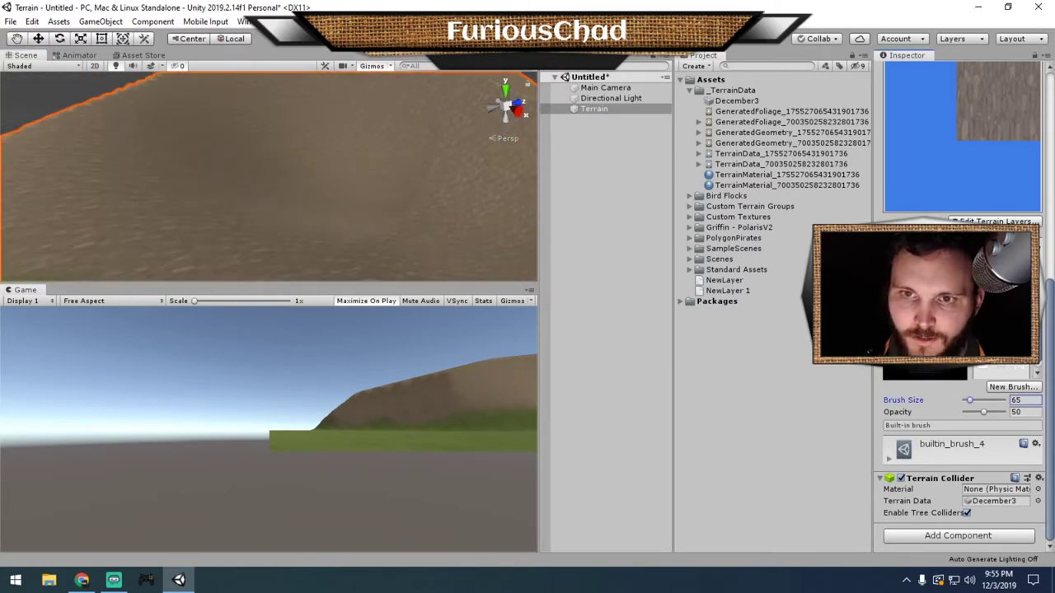
# Sculpt extra ridges and bumps on the mountain and its foot with Raise or Lower Terrain, using builtin_brush_4.
pyautogui.scroll(10, 960, 330)
pyautogui.click(962, 179)
pyautogui.click(931, 265)
pyautogui.scroll(-5, 494, 190)
pyautogui.scroll(4, 385, 208)
pyautogui.click(963, 179)
pyautogui.click(931, 194)
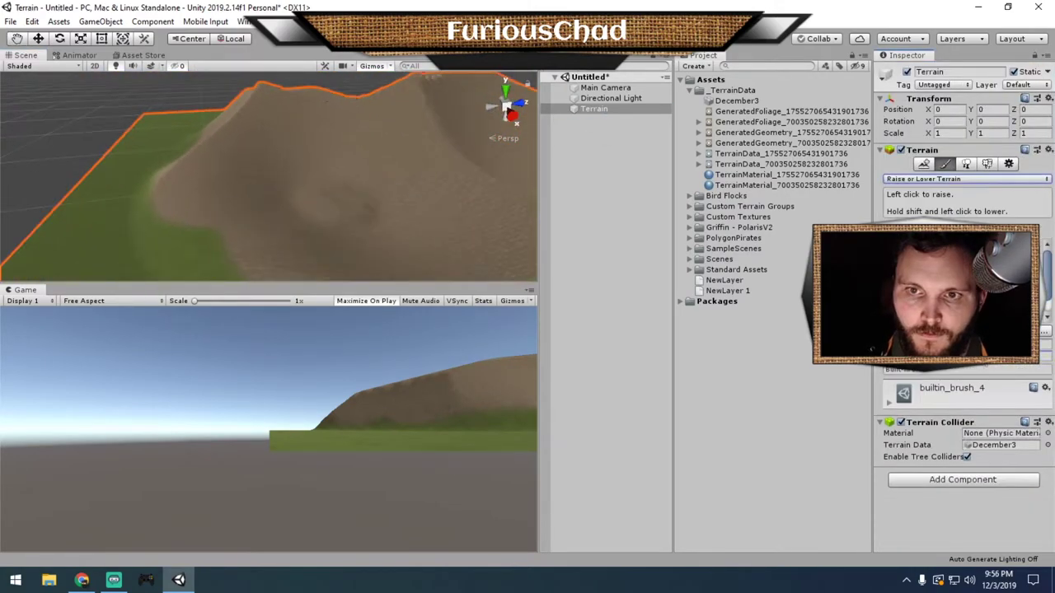
pyautogui.moveTo(437, 224); pyautogui.dragTo(359, 153)
pyautogui.moveTo(360, 153); pyautogui.dragTo(329, 181, button='right')
pyautogui.moveTo(330, 181); pyautogui.dragTo(311, 226)
pyautogui.moveTo(311, 226); pyautogui.dragTo(404, 200, button='right')
# Add the tree prefabs SM_Env_Mangrove_Tree_01, SM_Env_Tree_Base_02 and SM_Env_Tree_Large_01 to the terrain's Paint Trees list.
pyautogui.keyDown('alt'); pyautogui.moveTo(405, 199); pyautogui.dragTo(420, 128); pyautogui.keyUp('alt')
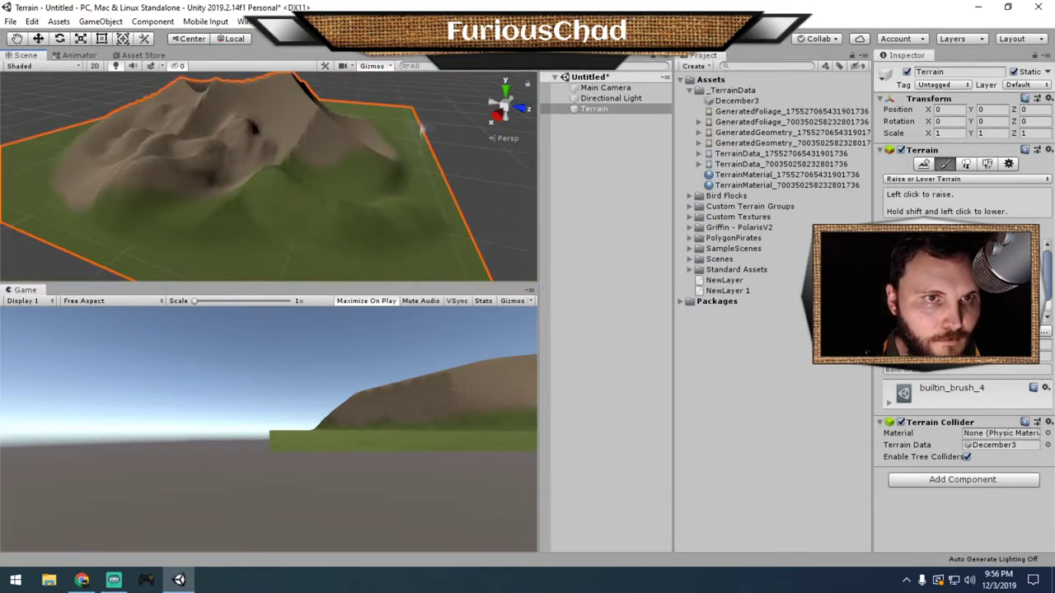
pyautogui.keyDown('alt'); pyautogui.moveTo(316, 165); pyautogui.dragTo(424, 153); pyautogui.keyUp('alt')
pyautogui.scroll(4, 214, 201)
pyautogui.moveTo(214, 200)
pyautogui.keyDown('alt'); pyautogui.mouseDown()
pyautogui.moveTo(82, 189)
pyautogui.moveTo(180, 211)
pyautogui.moveTo(353, 192)
pyautogui.moveTo(106, 153)
pyautogui.moveTo(348, 176)
pyautogui.moveTo(319, 224)
pyautogui.moveTo(464, 223)
pyautogui.moveTo(354, 206)
pyautogui.mouseUp(); pyautogui.keyUp('alt')
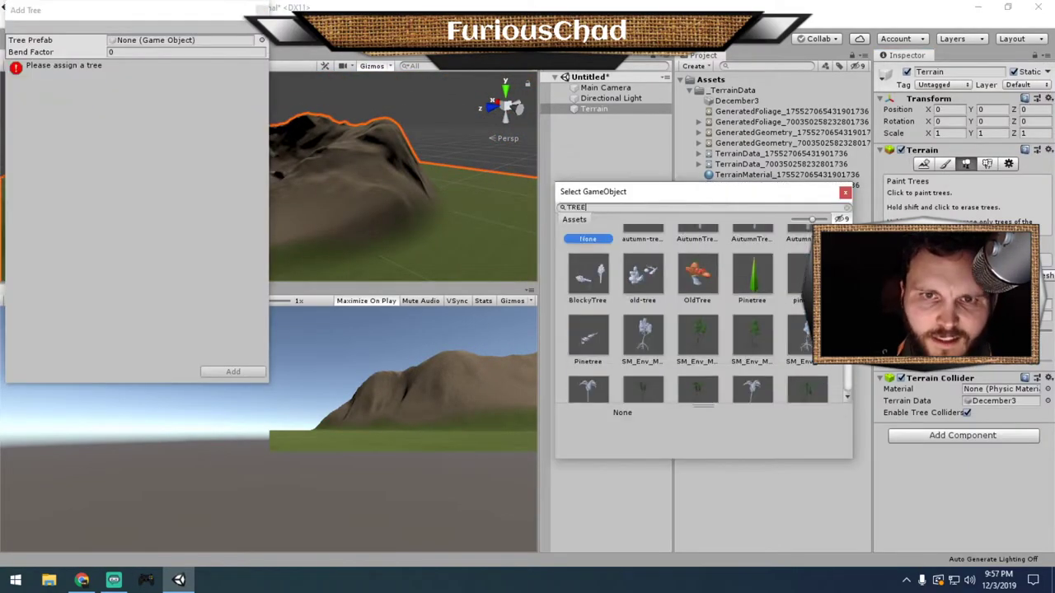
pyautogui.click(698, 285)
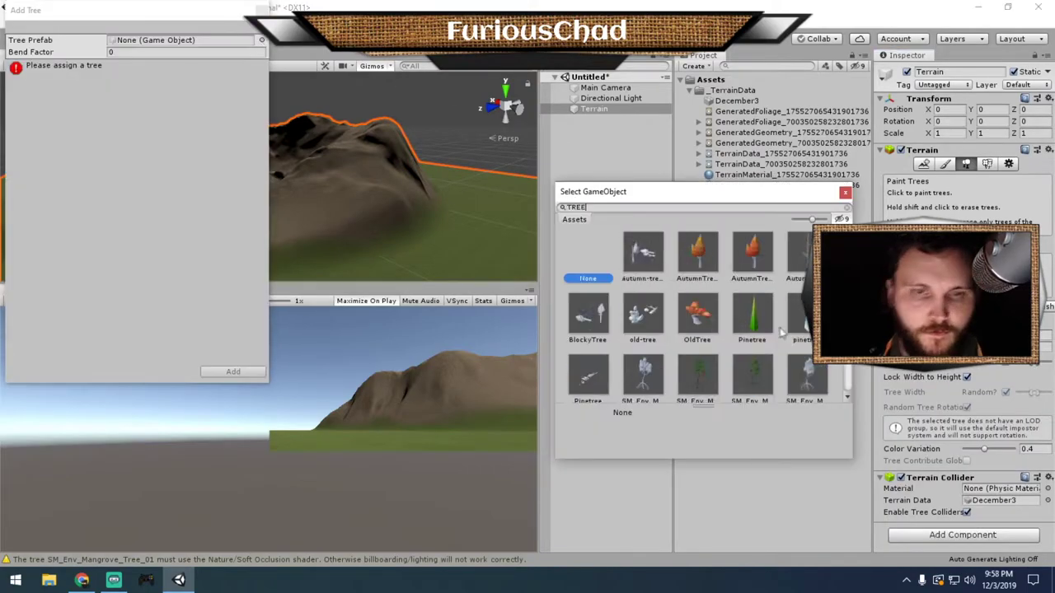
pyautogui.scroll(-5, 697, 330)
pyautogui.click(751, 284)
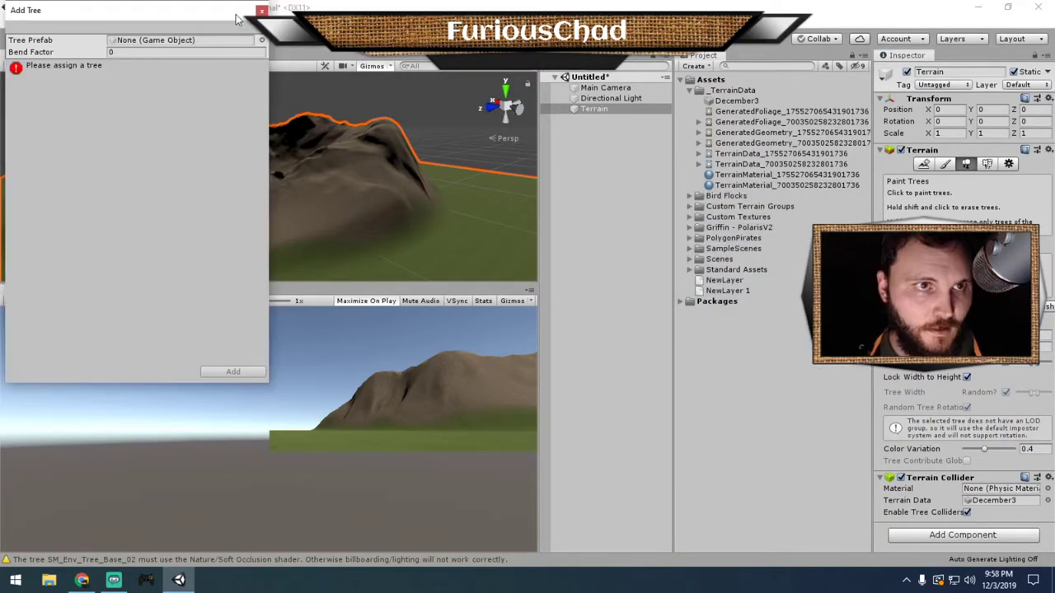
pyautogui.click(262, 40)
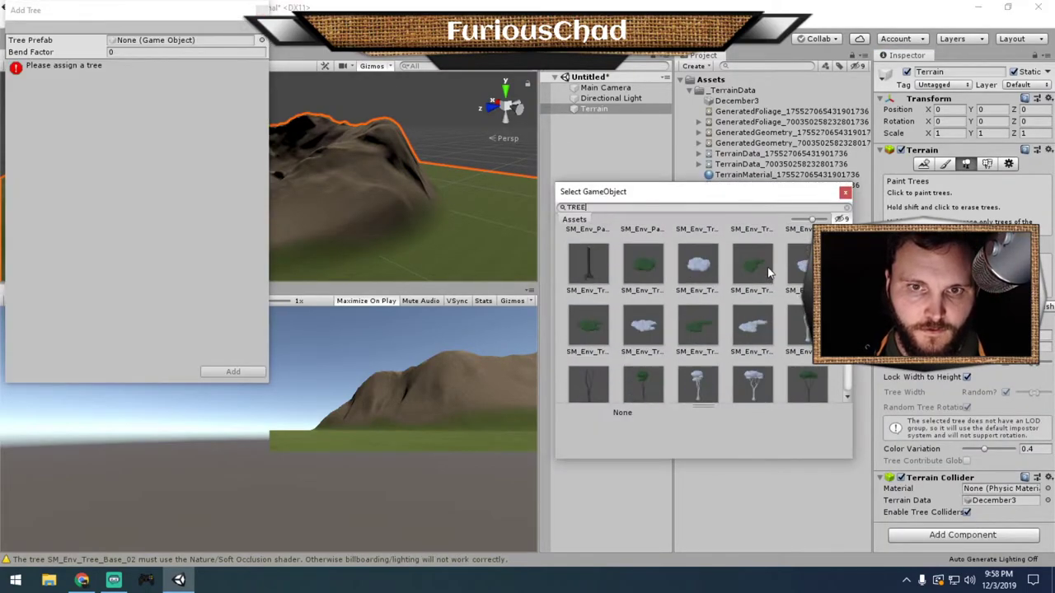
pyautogui.click(643, 311)
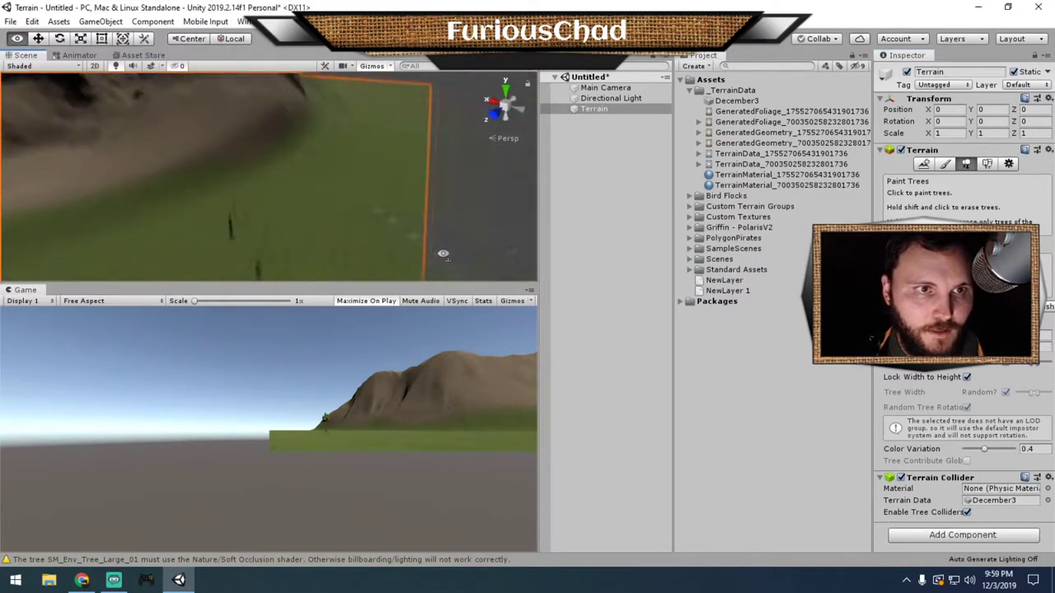
# Mass place the added trees across the terrain.
pyautogui.moveTo(50, 115); pyautogui.dragTo(35, 104, button='right')
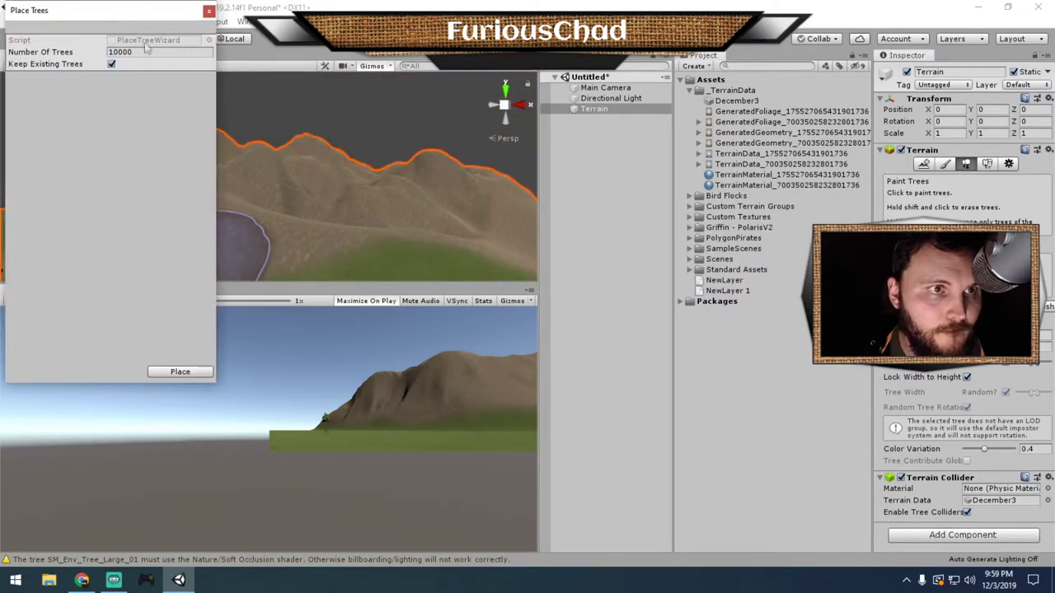
pyautogui.click(170, 370)
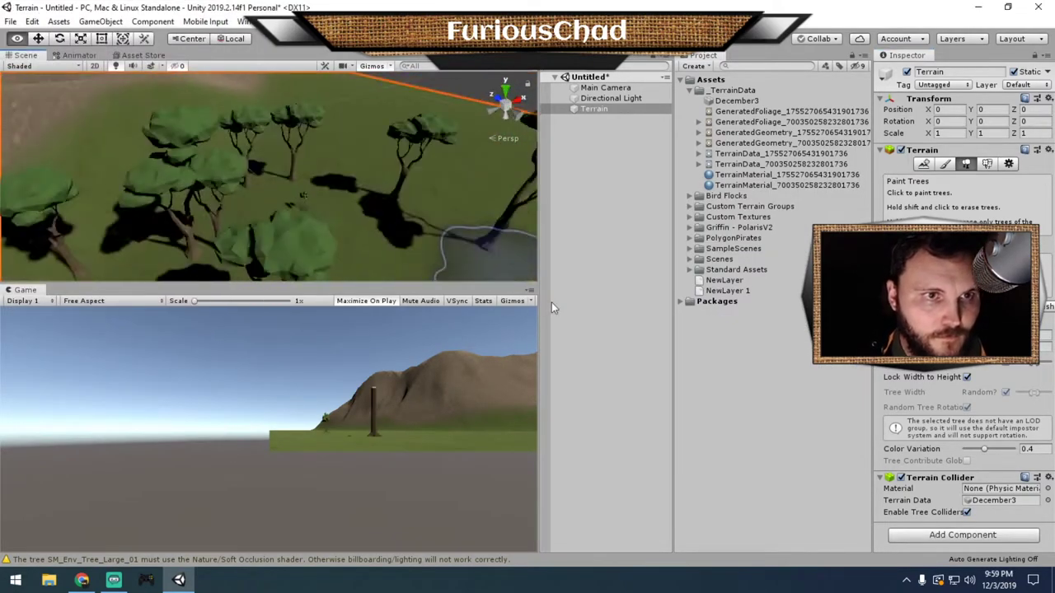
pyautogui.scroll(-5, 268, 177)
# Set the terrain's Detail Distance to 182, Billboard Start to 343 and Max Mesh Trees to 2762.
pyautogui.click(1007, 164)
pyautogui.moveTo(977, 381); pyautogui.dragTo(992, 382)
pyautogui.moveTo(400, 186); pyautogui.dragTo(256, 178, button='right')
pyautogui.scroll(-9, 989, 466)
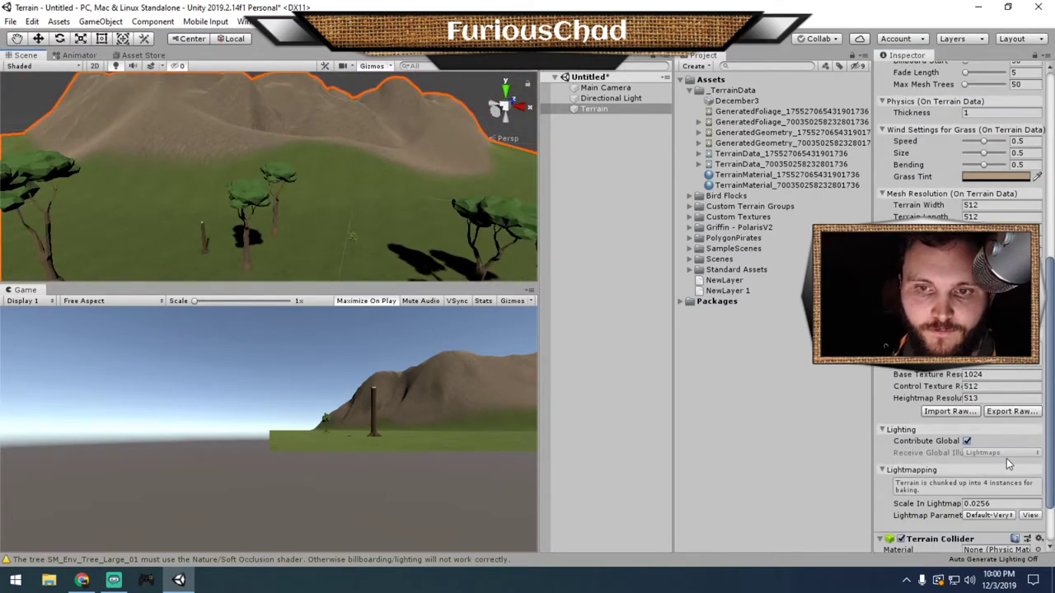
pyautogui.scroll(3, 1010, 464)
pyautogui.moveTo(965, 203); pyautogui.dragTo(975, 204)
pyautogui.moveTo(1003, 168); pyautogui.dragTo(971, 180)
pyautogui.scroll(-5, 257, 167)
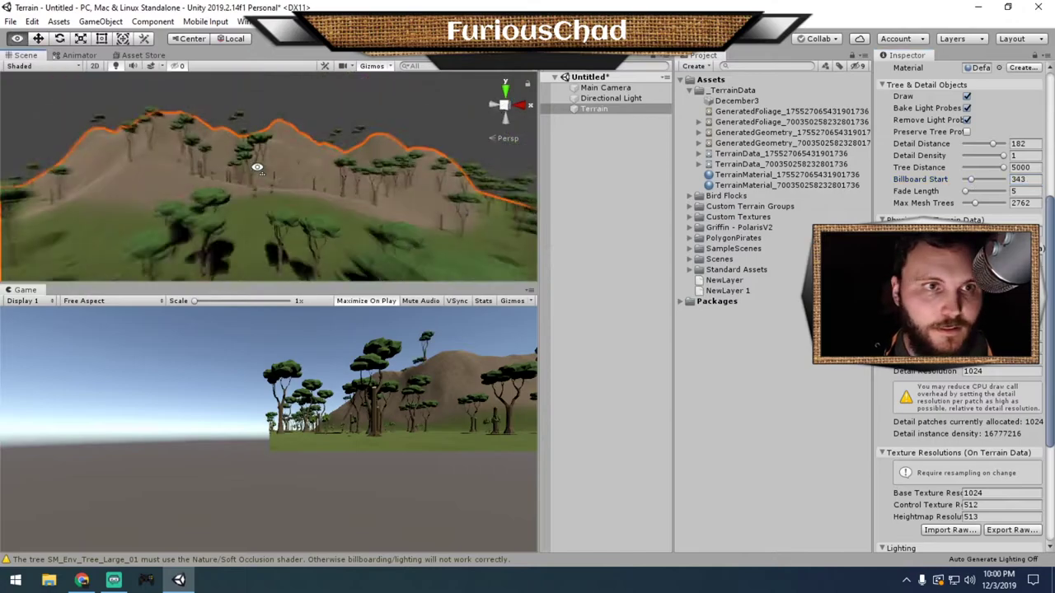
pyautogui.scroll(4, 257, 167)
pyautogui.scroll(6, 964, 157)
pyautogui.click(962, 164)
pyautogui.scroll(4, 256, 160)
pyautogui.moveTo(256, 160)
pyautogui.mouseDown(button='right')
pyautogui.moveTo(242, 136)
pyautogui.moveTo(190, 164)
pyautogui.mouseUp(button='right')
pyautogui.scroll(-5, 185, 164)
pyautogui.click(985, 164)
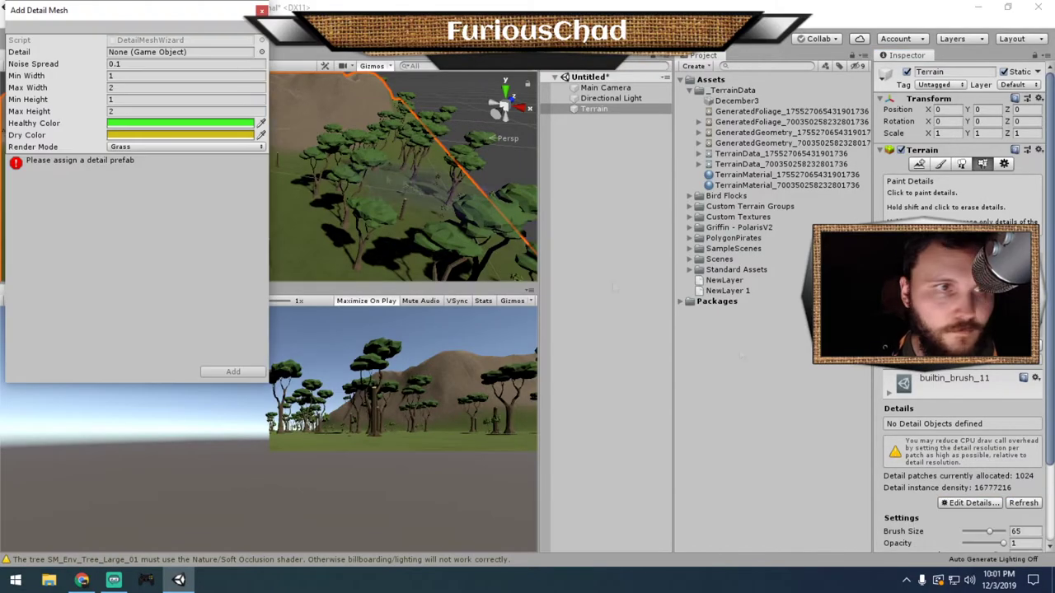
pyautogui.click(261, 55)
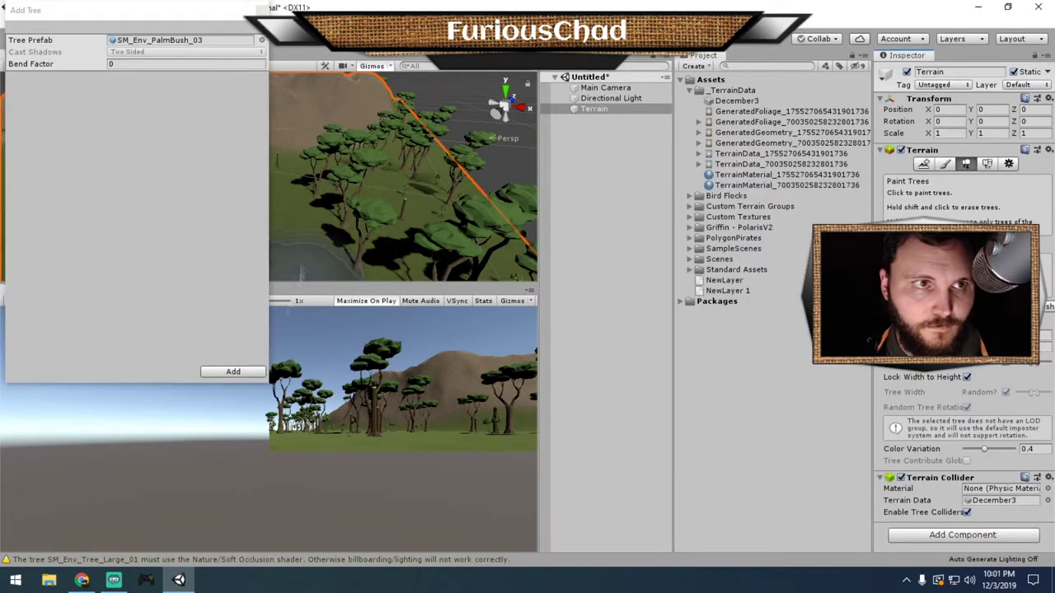
# Add SM_Env_PalmBush_03 to the terrain's tree prefabs and return to the terrain settings.
pyautogui.click(234, 371)
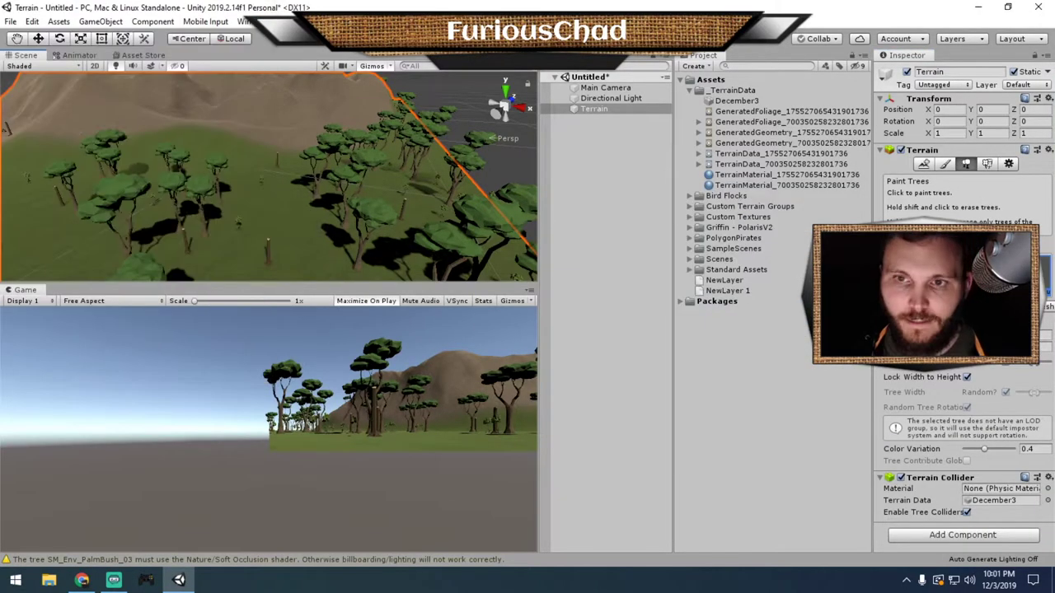
pyautogui.moveTo(302, 239)
pyautogui.mouseDown(button='right')
pyautogui.moveTo(271, 195)
pyautogui.moveTo(387, 198)
pyautogui.moveTo(562, 174)
pyautogui.moveTo(480, 124)
pyautogui.mouseUp(button='right')
pyautogui.click(967, 377)
pyautogui.click(987, 163)
pyautogui.click(1005, 164)
pyautogui.moveTo(268, 198)
pyautogui.mouseDown(button='right')
pyautogui.moveTo(228, 151)
pyautogui.moveTo(816, 121)
pyautogui.moveTo(782, 122)
pyautogui.mouseUp(button='right')
# Open the Lighting settings and assign the Directional Light as the scene's sun source.
pyautogui.click(247, 21)
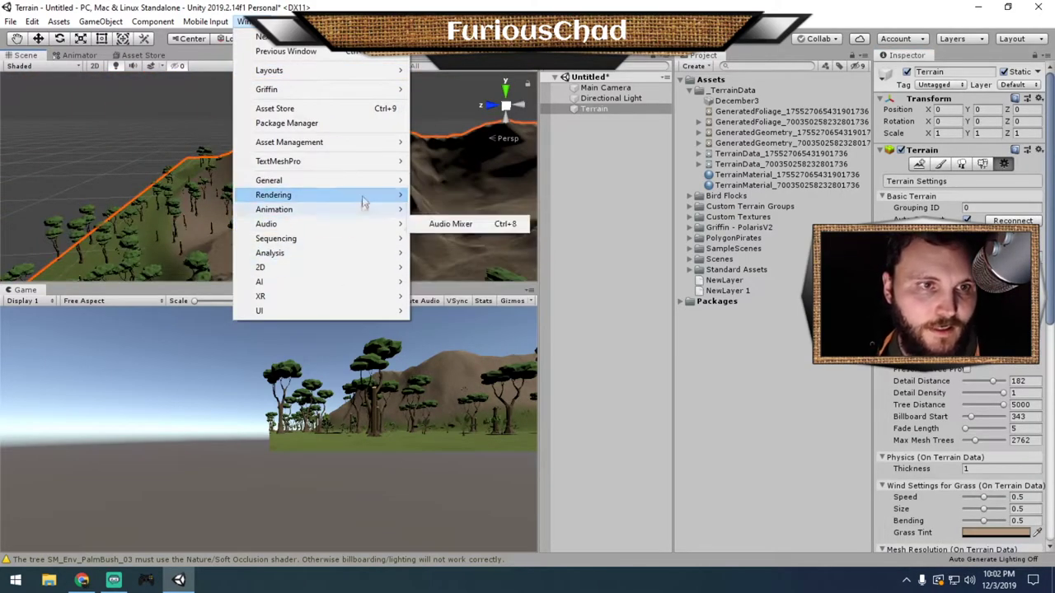
pyautogui.moveTo(363, 195)
pyautogui.click(453, 195)
pyautogui.moveTo(610, 98); pyautogui.dragTo(134, 69)
pyautogui.moveTo(95, 197); pyautogui.dragTo(181, 198)
# Save the scene as December3.
pyautogui.scroll(-4, 182, 198)
pyautogui.click(197, 310)
pyautogui.write('December3')
pyautogui.press('Return')
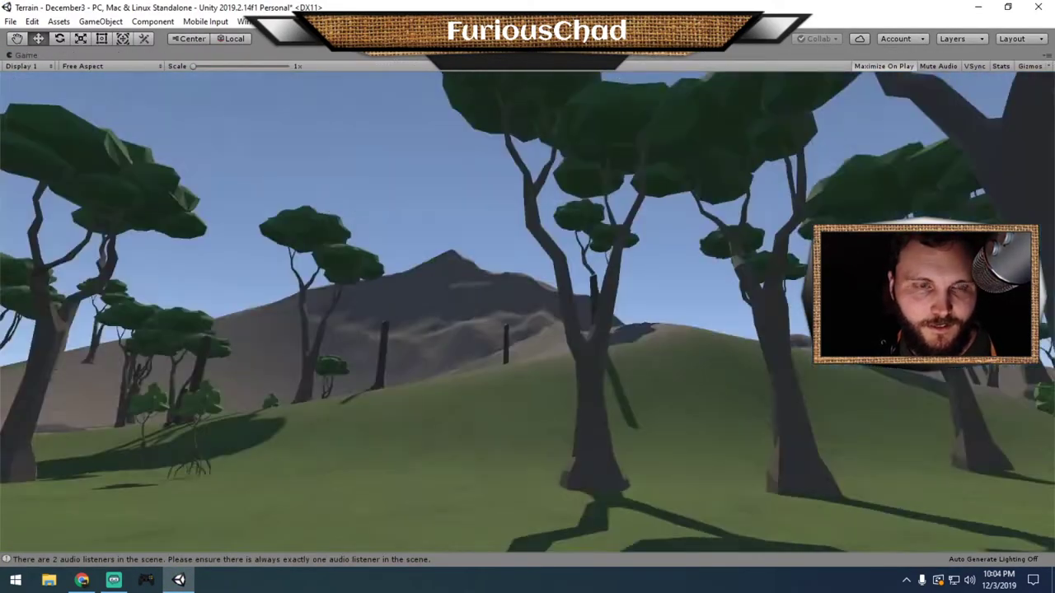
# Walk through the terrain in play mode, past the trees and along the mountain ridges.
pyautogui.press('w')
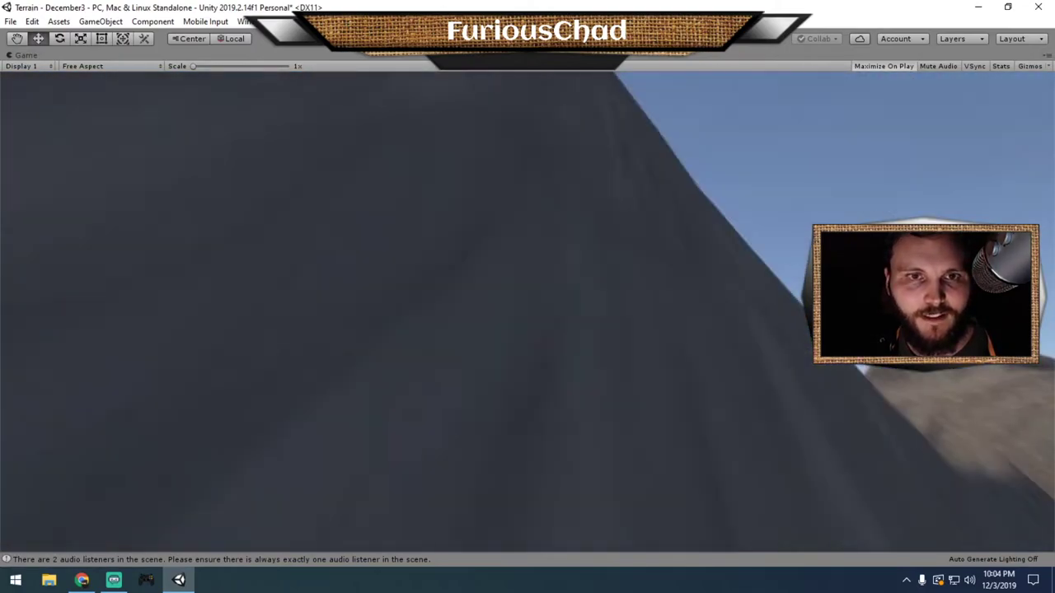
pyautogui.press('w')
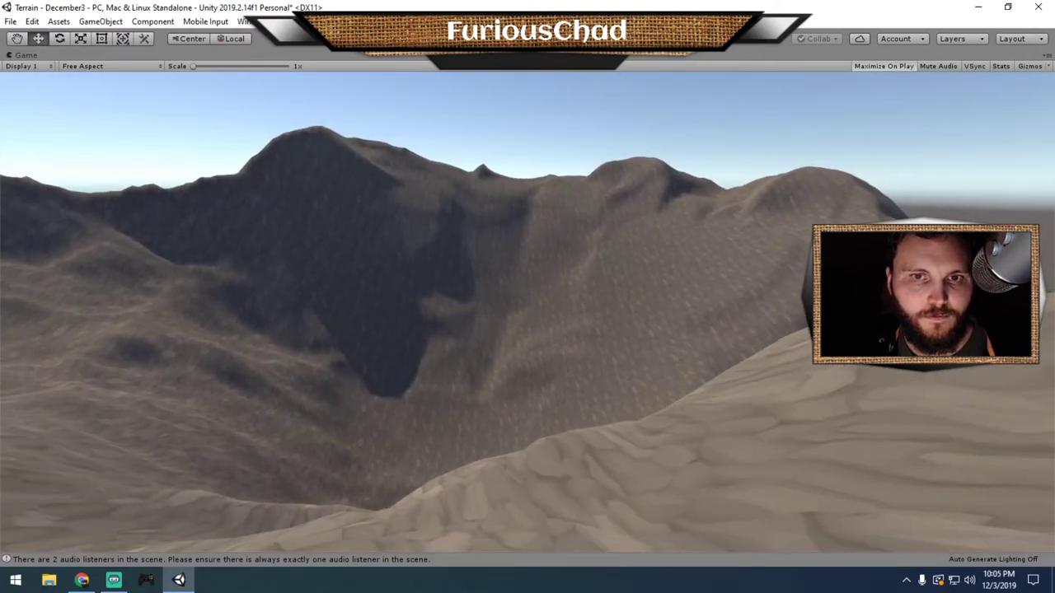
pyautogui.press('w')
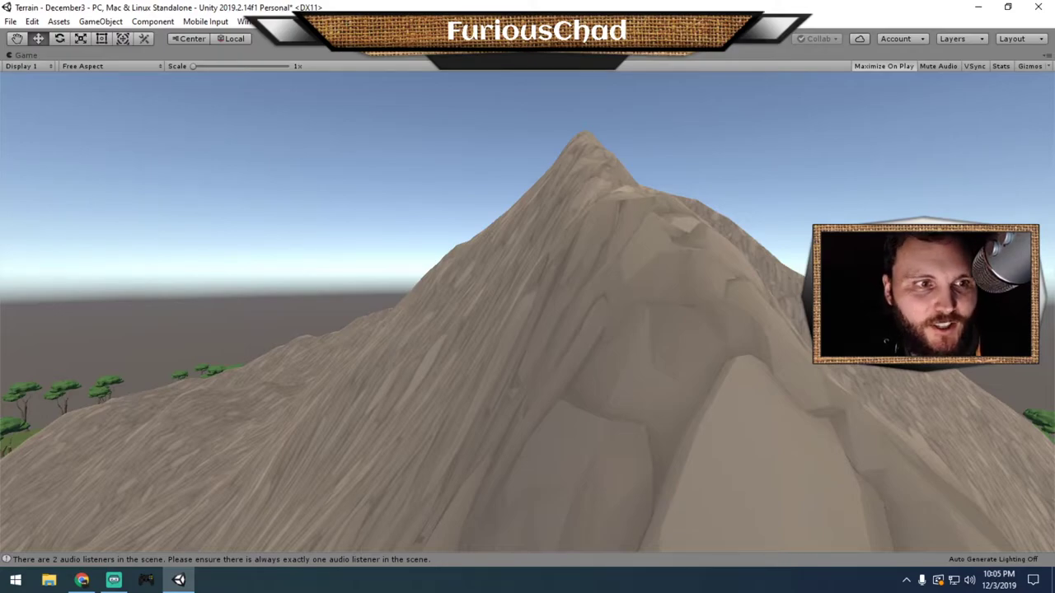
pyautogui.press('w')
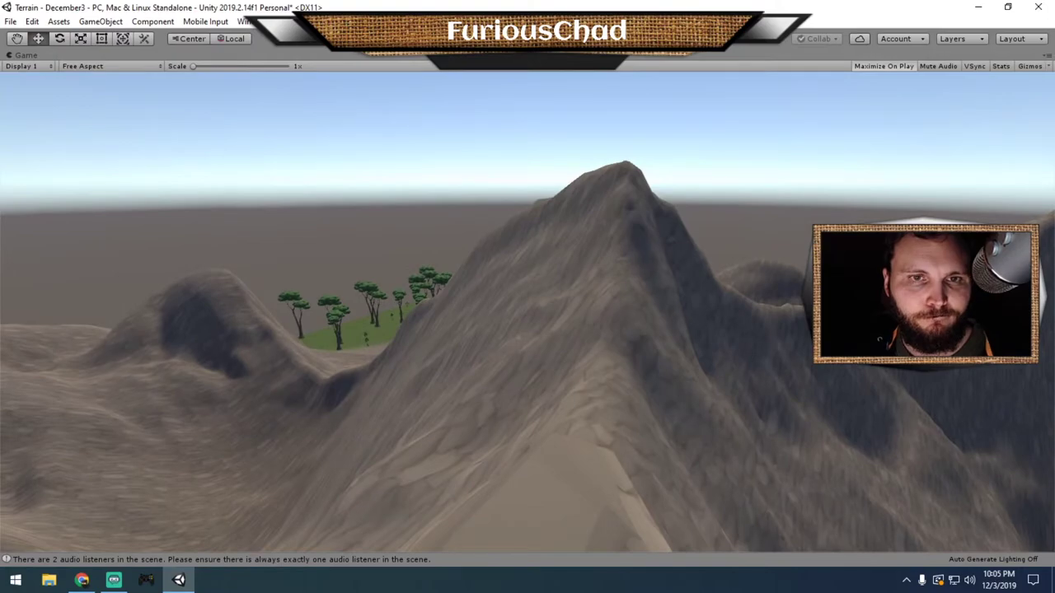
pyautogui.press('w')
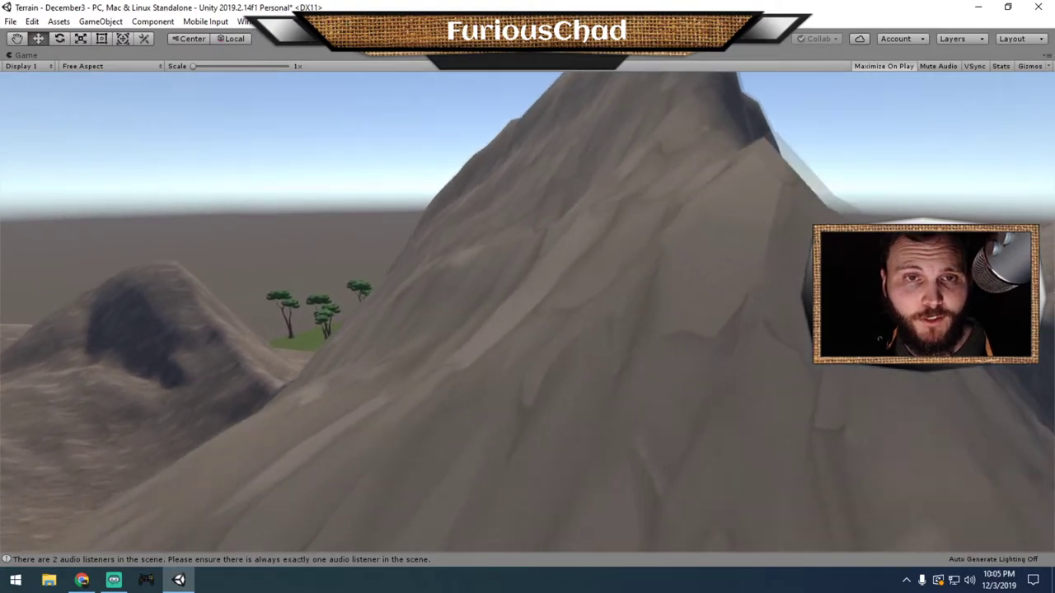
pyautogui.press('w')
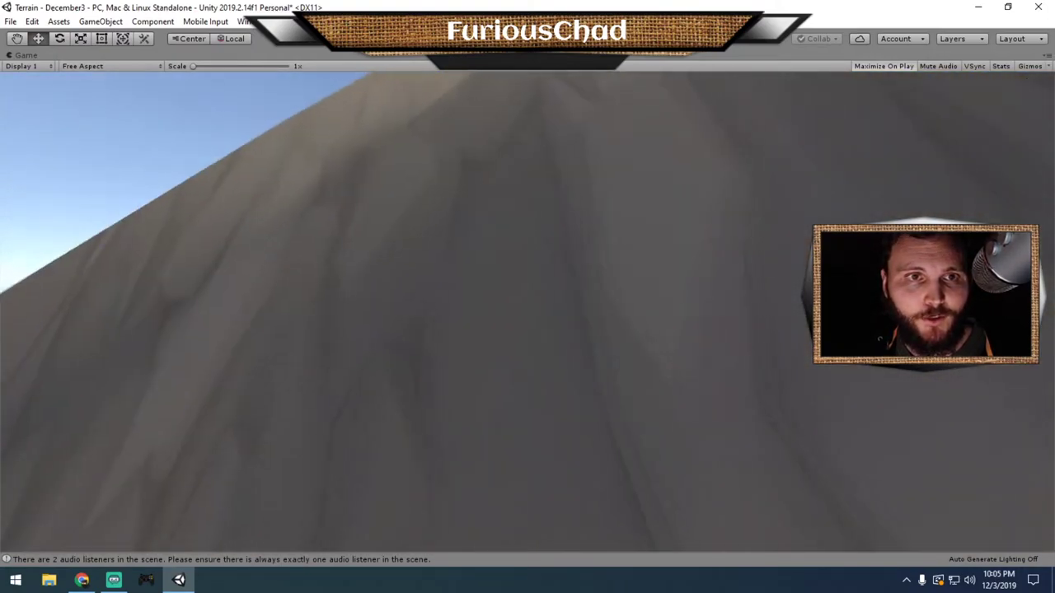